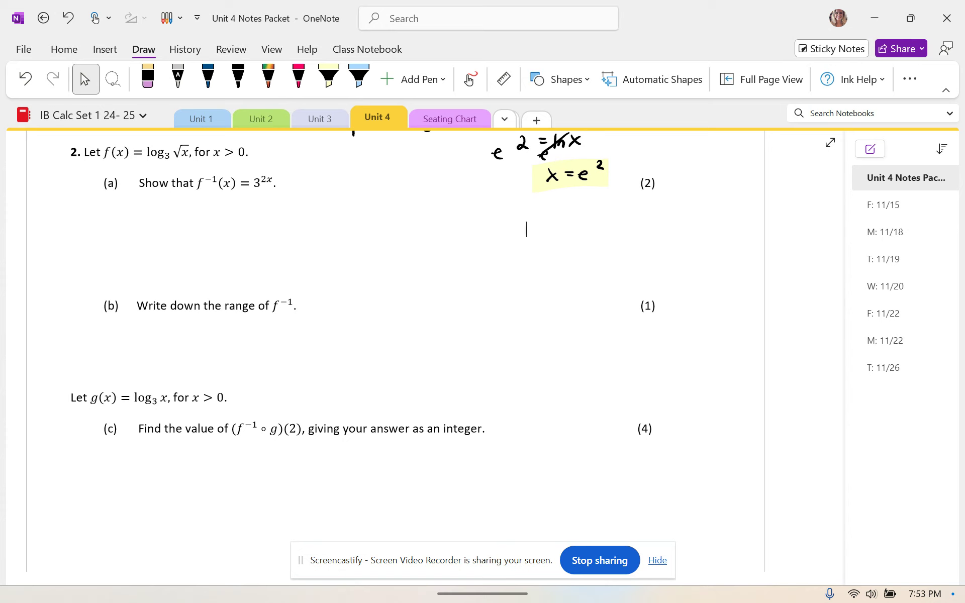
In black ink, handwrite y = log₃x^½ under part (a).
left_click(239, 78)
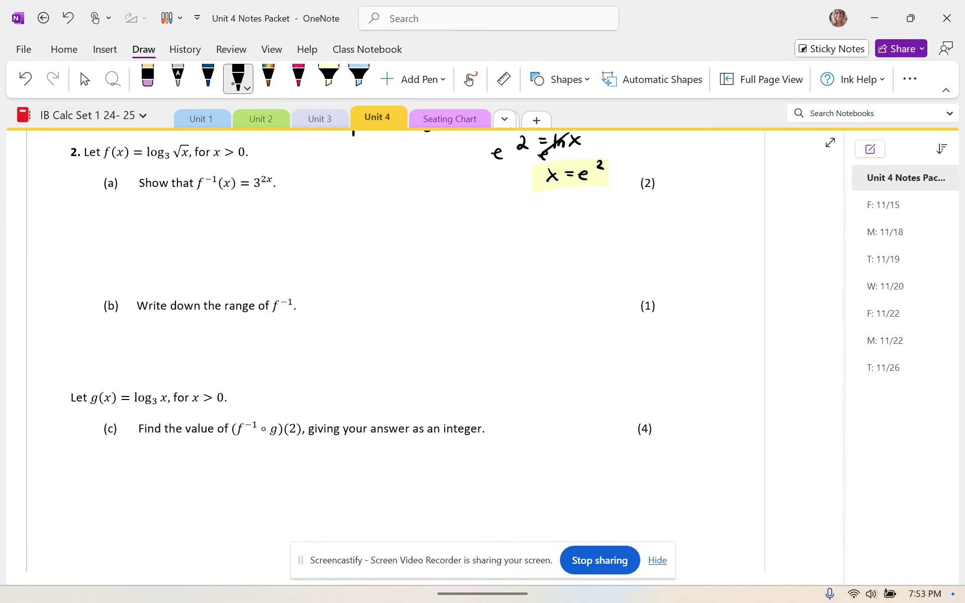
mouse_move(140, 203)
left_mouse_down()
mouse_move(149, 203)
mouse_move(144, 222)
left_mouse_up()
left_click_drag(156, 205, 171, 214)
left_click_drag(182, 207, 185, 226)
left_click_drag(197, 211, 197, 221)
left_click_drag(208, 203, 216, 214)
mouse_move(217, 202)
left_mouse_down()
mouse_move(209, 214)
mouse_move(229, 199)
left_mouse_up()
left_click_drag(223, 202, 229, 206)
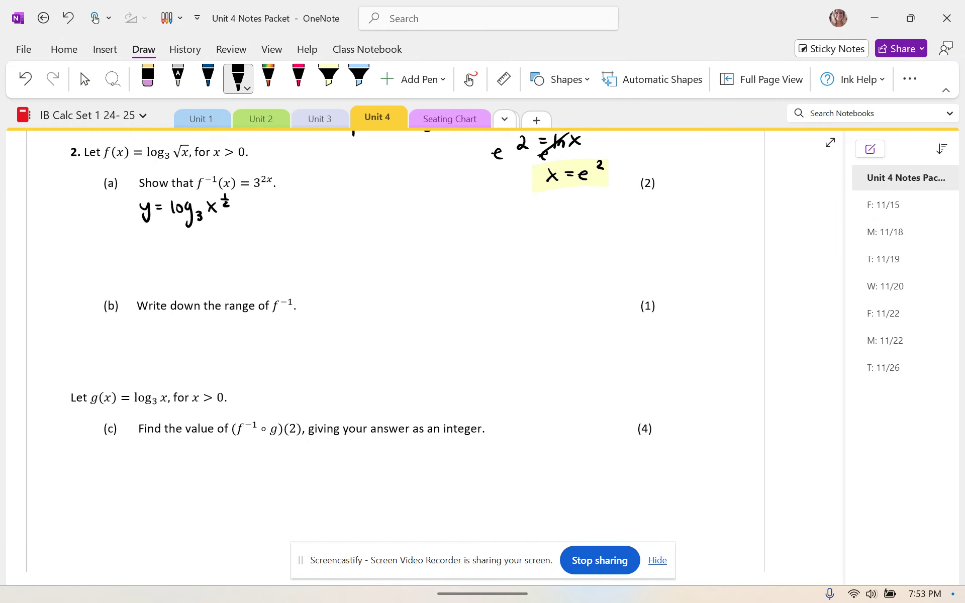
Write the swapped line x = log₃y^½ below the first equation.
left_click_drag(133, 240, 136, 251)
mouse_move(139, 241)
left_mouse_down()
mouse_move(131, 258)
mouse_move(152, 240)
left_mouse_up()
left_click_drag(145, 245, 144, 255)
mouse_move(143, 244)
left_mouse_down()
mouse_move(133, 255)
mouse_move(163, 244)
left_mouse_up()
left_click_drag(156, 251, 168, 253)
mouse_move(179, 244)
left_mouse_down()
mouse_move(185, 264)
mouse_move(219, 243)
mouse_move(211, 263)
left_mouse_up()
left_click_drag(227, 232, 231, 238)
left_click_drag(225, 242, 232, 248)
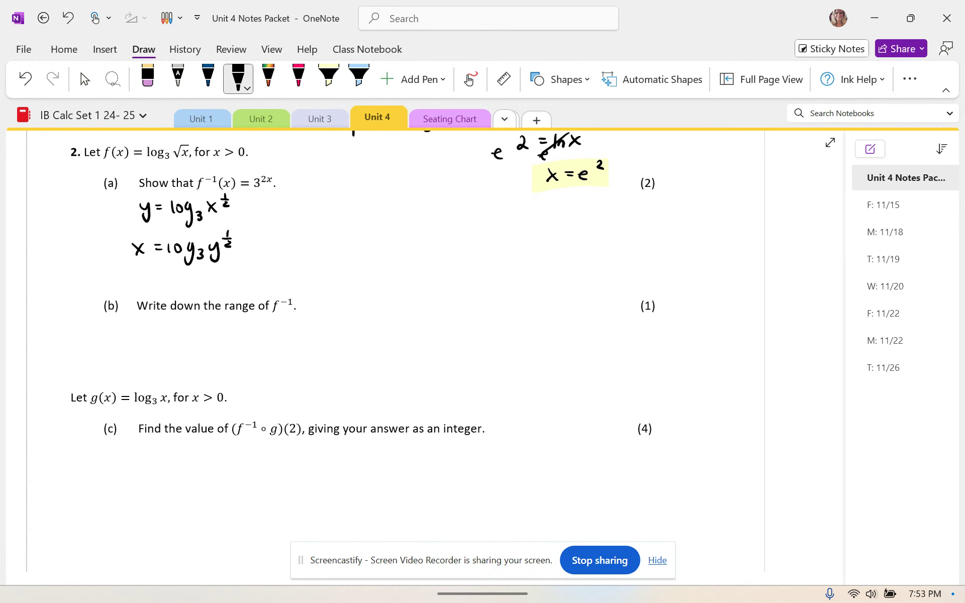
Write the simplified third line x = ½log₃y.
mouse_move(127, 274)
left_mouse_down()
mouse_move(136, 286)
mouse_move(126, 286)
left_mouse_up()
left_click_drag(144, 274, 168, 277)
left_click_drag(161, 283, 183, 280)
left_click_drag(193, 278, 187, 298)
left_click_drag(197, 282, 202, 292)
left_click_drag(209, 275, 211, 295)
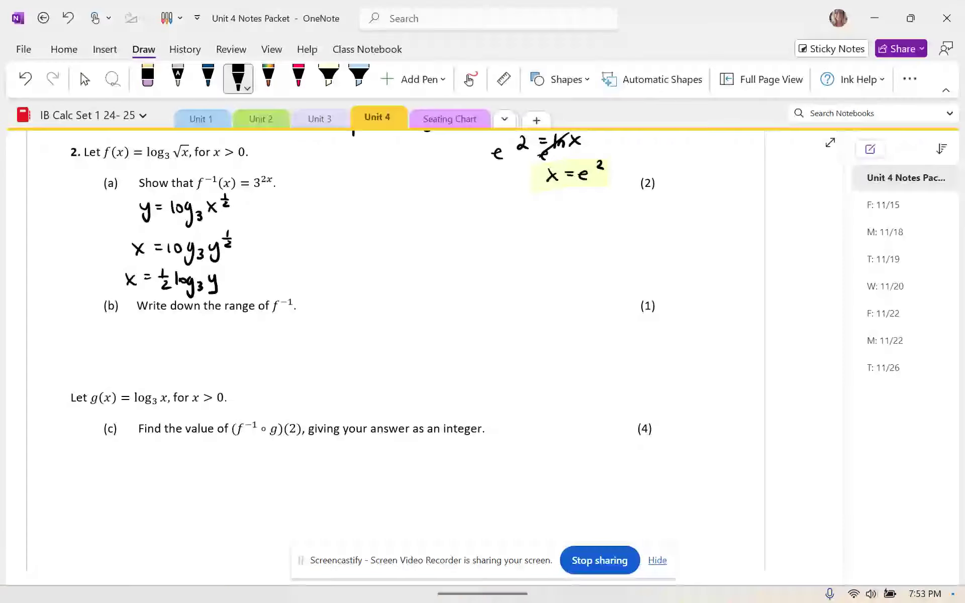
Write 2x = log₃y to the right of the first equation.
left_click_drag(286, 199, 311, 209)
mouse_move(309, 198)
left_mouse_down()
mouse_move(300, 210)
mouse_move(334, 209)
left_mouse_up()
mouse_move(342, 200)
left_mouse_down()
mouse_move(351, 218)
mouse_move(379, 206)
left_mouse_up()
left_click_drag(385, 195, 381, 217)
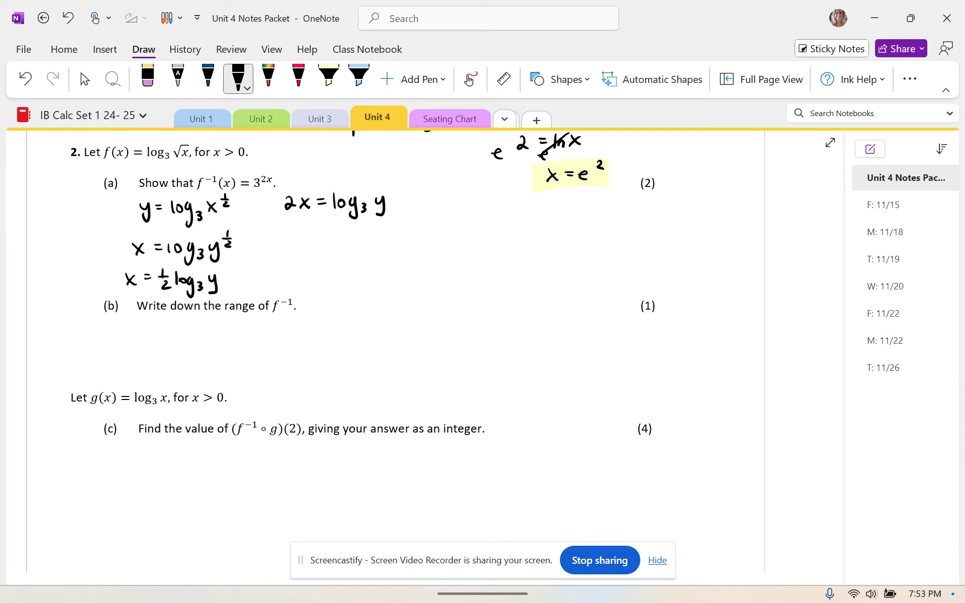
Replace the black base 3 with a pink base 3 in front of the 2x equation.
mouse_move(269, 207)
left_mouse_down()
mouse_move(277, 215)
mouse_move(268, 220)
mouse_move(278, 216)
mouse_move(268, 223)
left_mouse_up()
left_click(68, 18)
left_click(299, 79)
left_click_drag(327, 211, 326, 224)
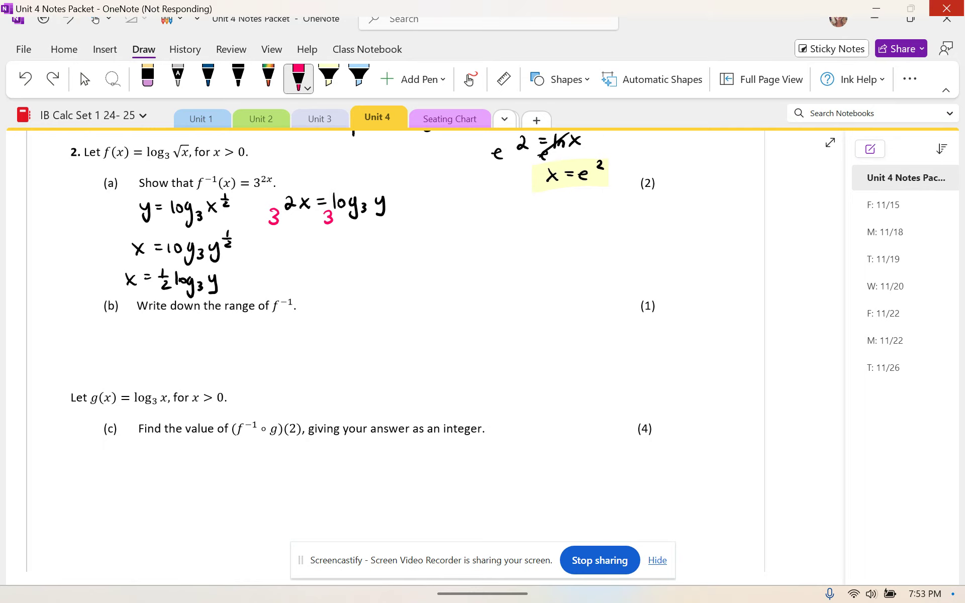
In black, cross out the log and write 3²ˣ = f⁻¹(x) with a tick.
left_click(239, 77)
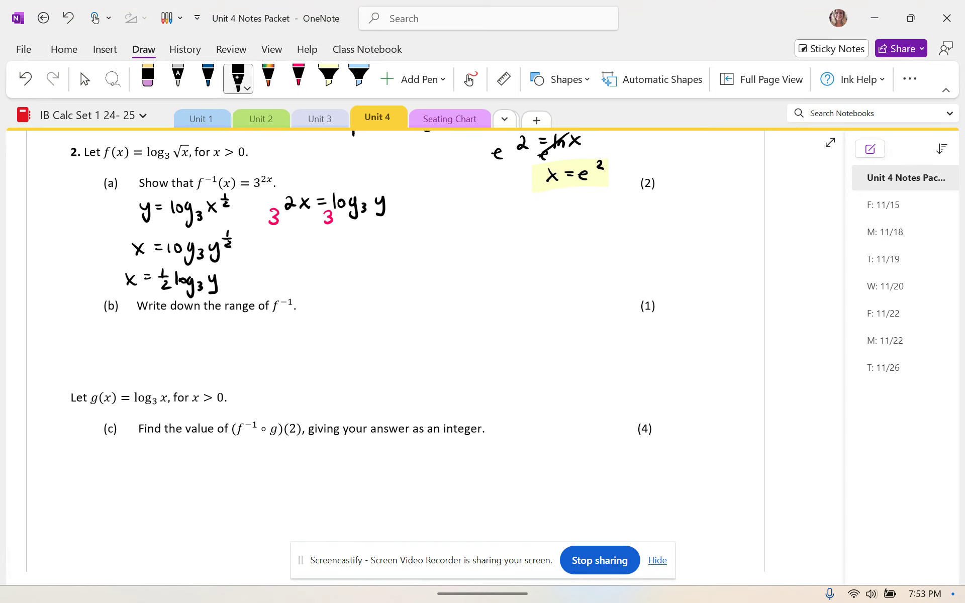
left_click(238, 77)
left_click_drag(323, 221, 370, 197)
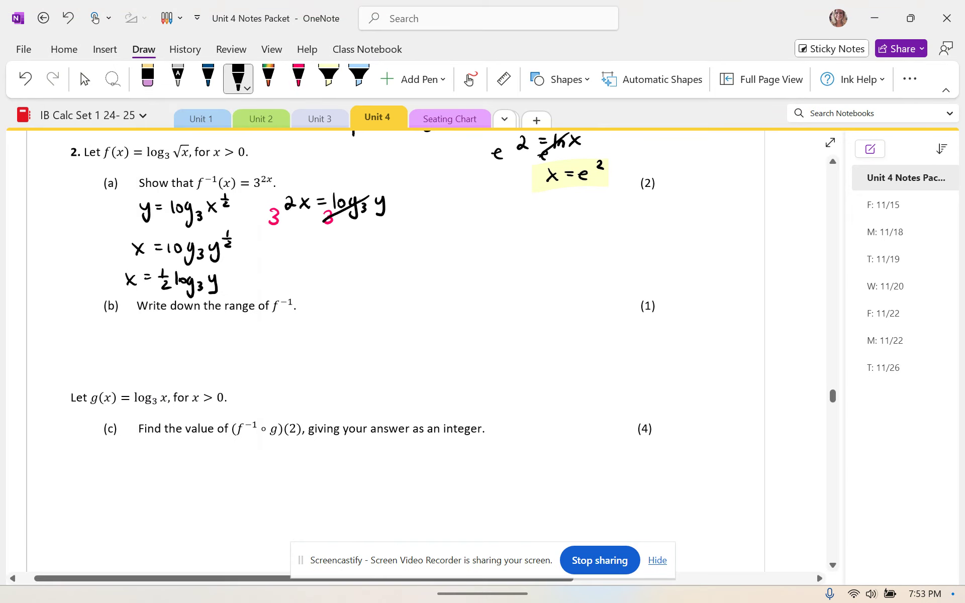
mouse_move(353, 237)
left_mouse_down()
mouse_move(346, 255)
mouse_move(360, 241)
left_mouse_up()
mouse_move(363, 238)
left_mouse_down()
mouse_move(370, 253)
mouse_move(384, 252)
left_mouse_up()
left_click_drag(384, 242, 377, 253)
left_click_drag(386, 237, 390, 252)
mouse_move(325, 246)
left_mouse_down()
mouse_move(336, 246)
mouse_move(289, 255)
mouse_move(312, 245)
left_mouse_up()
left_click_drag(312, 238, 318, 247)
left_click_drag(319, 237, 311, 247)
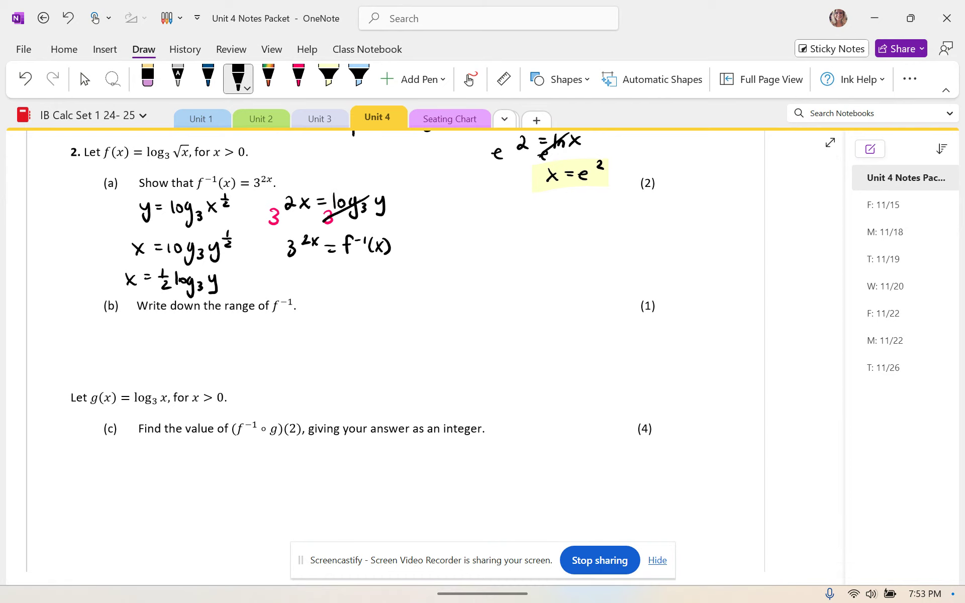
left_click_drag(406, 242, 422, 236)
Highlight 3²ˣ = f⁻¹(x) in yellow and write QED beneath it.
left_click(328, 80)
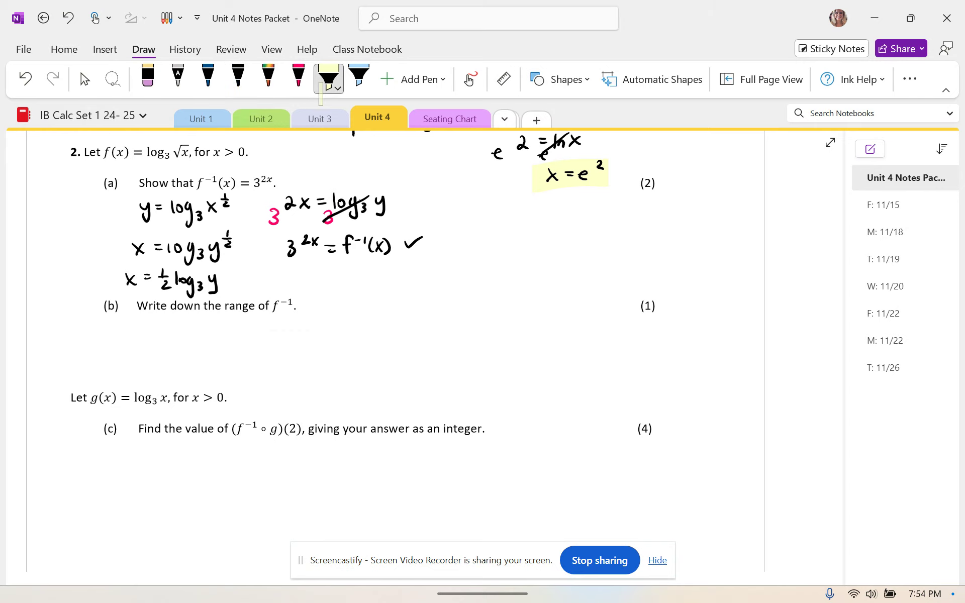
left_click_drag(276, 243, 433, 243)
left_click(324, 91)
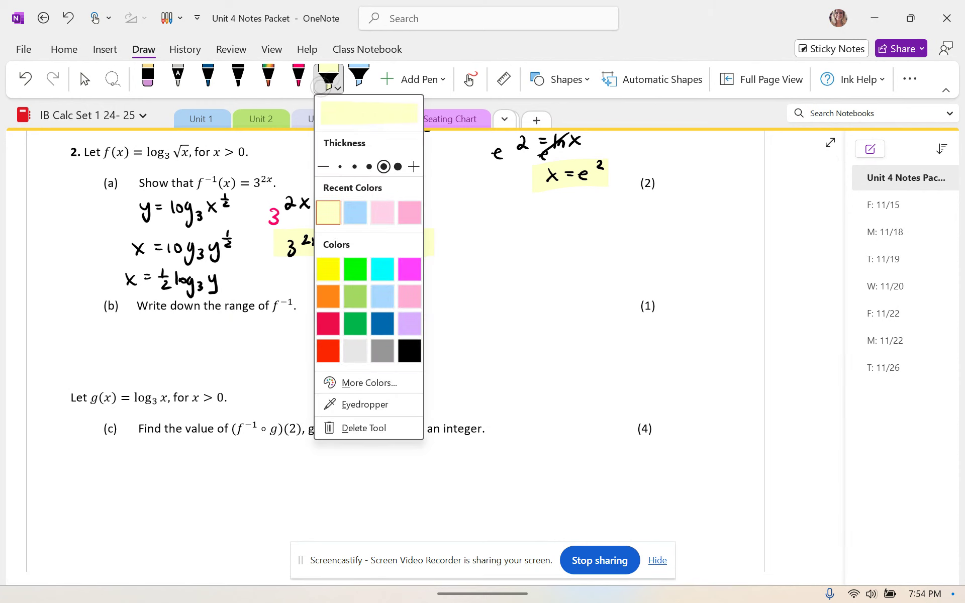
left_click(238, 79)
left_click_drag(429, 268, 448, 281)
left_click_drag(454, 267, 455, 281)
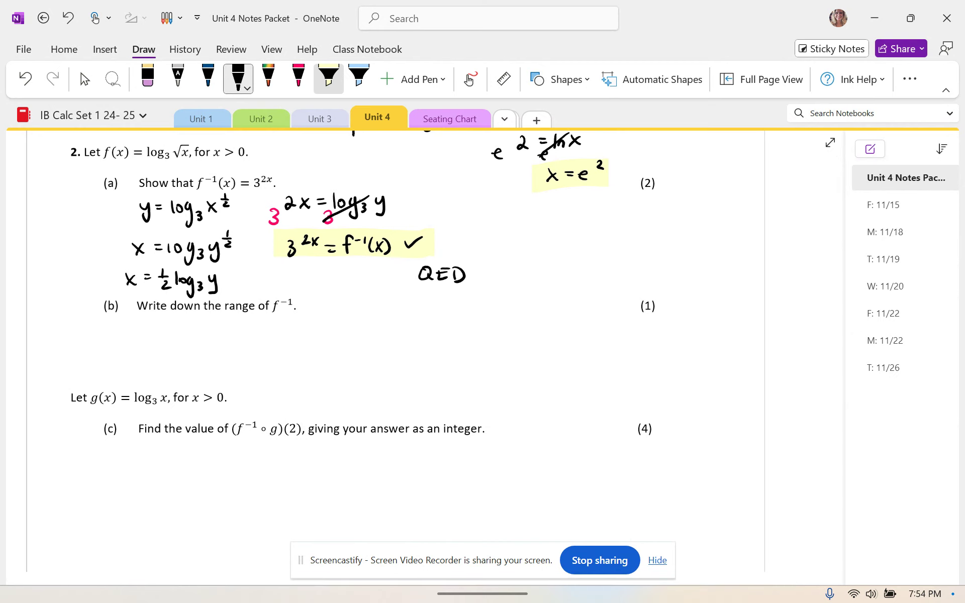
Draw the domain and range ovals for f(x) joined by an arrow, labelled Range f(x).
mouse_move(93, 318)
left_mouse_down()
mouse_move(102, 321)
mouse_move(73, 323)
mouse_move(106, 302)
mouse_move(74, 306)
left_mouse_up()
left_click_drag(72, 300, 82, 302)
left_click_drag(85, 295, 91, 300)
left_click_drag(92, 291, 147, 326)
mouse_move(140, 322)
left_mouse_down()
mouse_move(141, 332)
mouse_move(160, 316)
mouse_move(176, 325)
left_mouse_up()
left_click_drag(176, 314, 181, 324)
mouse_move(181, 321)
left_mouse_down()
mouse_move(200, 333)
mouse_move(221, 326)
left_mouse_up()
left_click_drag(226, 317, 233, 326)
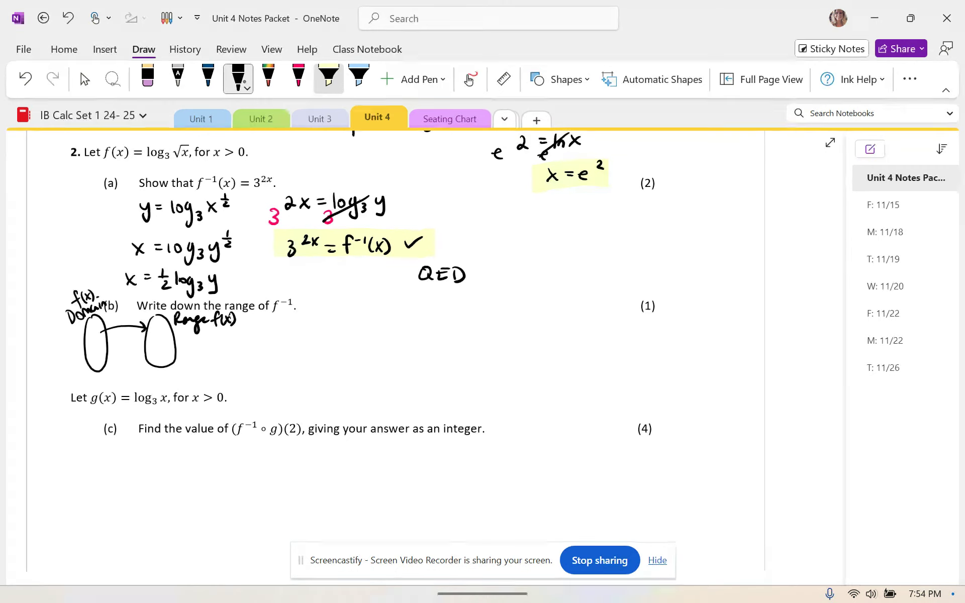
mouse_move(145, 365)
left_mouse_down()
mouse_move(156, 361)
mouse_move(93, 373)
mouse_move(103, 368)
left_mouse_up()
Add a return arrow labelled Domain f⁻¹(x) and label the first oval Range f⁻¹(x).
left_click_drag(172, 362, 180, 369)
left_click_drag(181, 363, 234, 378)
left_click_drag(241, 367, 241, 379)
left_click_drag(246, 364, 249, 381)
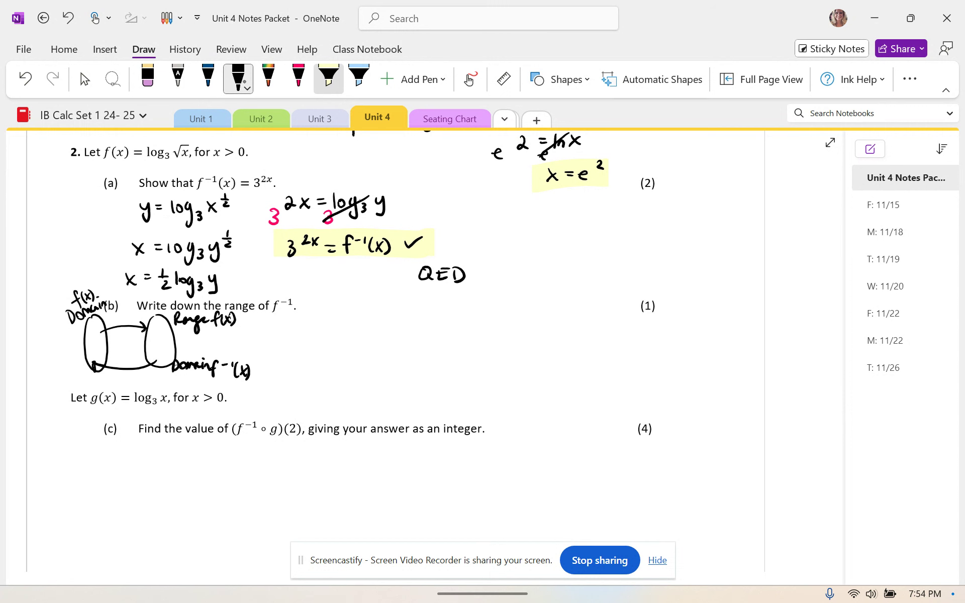
mouse_move(76, 374)
left_mouse_down()
mouse_move(102, 387)
mouse_move(146, 382)
left_mouse_up()
left_click_drag(146, 374, 139, 384)
left_click_drag(146, 373, 148, 385)
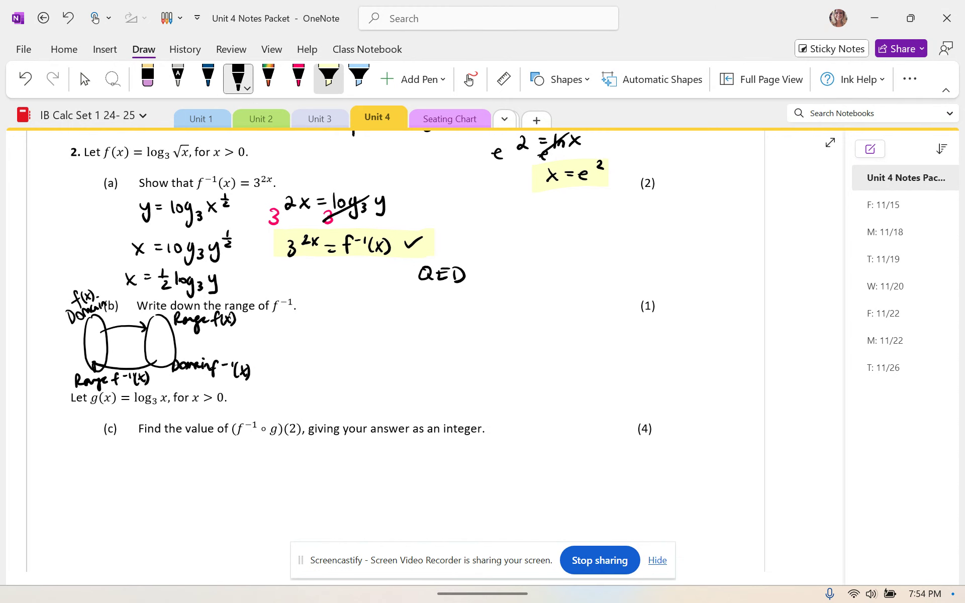
Write x>0 in the first oval and highlight it and Range f⁻¹(x) in blue.
left_click_drag(85, 341, 88, 352)
mouse_move(95, 340)
left_mouse_down()
mouse_move(103, 344)
mouse_move(94, 349)
left_mouse_up()
left_click_drag(111, 338, 110, 338)
left_click(359, 79)
left_click_drag(74, 378, 157, 378)
left_click_drag(79, 347, 113, 347)
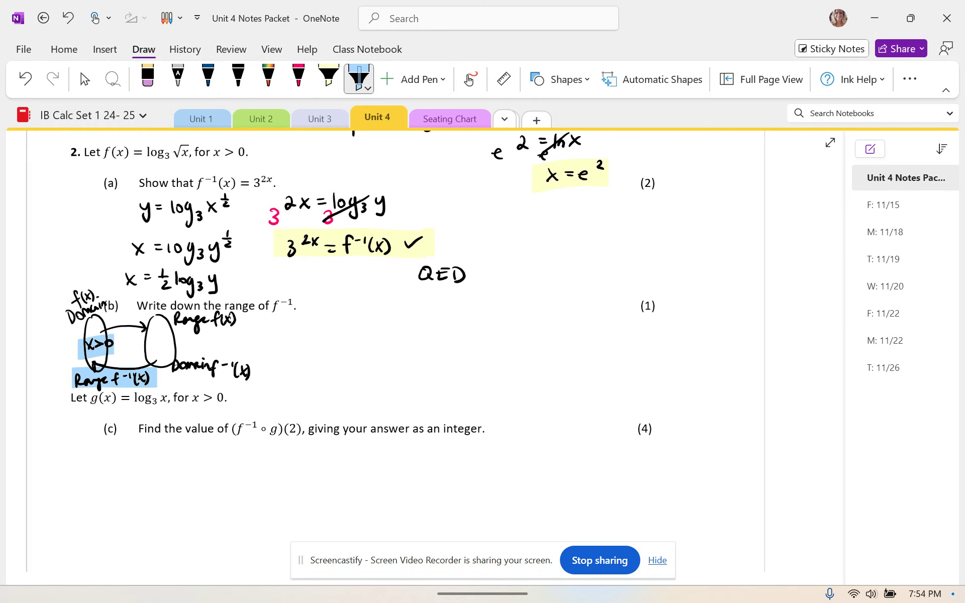
In black ink, write the range answer {y∈ℝ | y>0}.
left_click(238, 79)
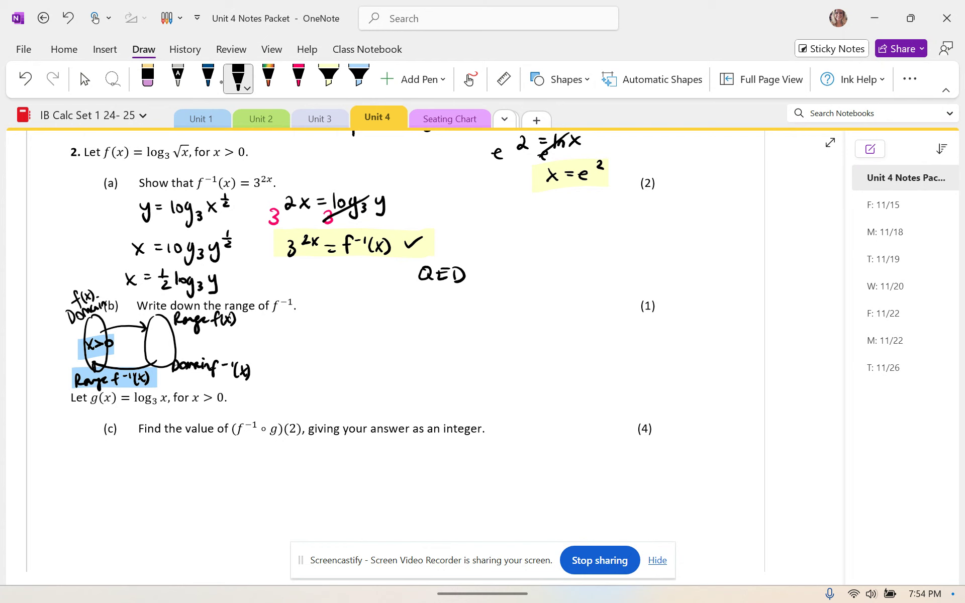
left_click_drag(308, 341, 315, 351)
mouse_move(318, 341)
left_mouse_down()
mouse_move(310, 367)
mouse_move(337, 353)
left_mouse_up()
left_click_drag(327, 346, 344, 353)
left_click_drag(349, 340, 366, 352)
mouse_move(372, 335)
left_mouse_down()
mouse_move(372, 357)
mouse_move(391, 352)
left_mouse_up()
mouse_move(397, 341)
left_mouse_down()
mouse_move(390, 364)
mouse_move(423, 341)
left_mouse_up()
mouse_move(434, 333)
left_mouse_down()
mouse_move(442, 336)
mouse_move(433, 360)
left_mouse_up()
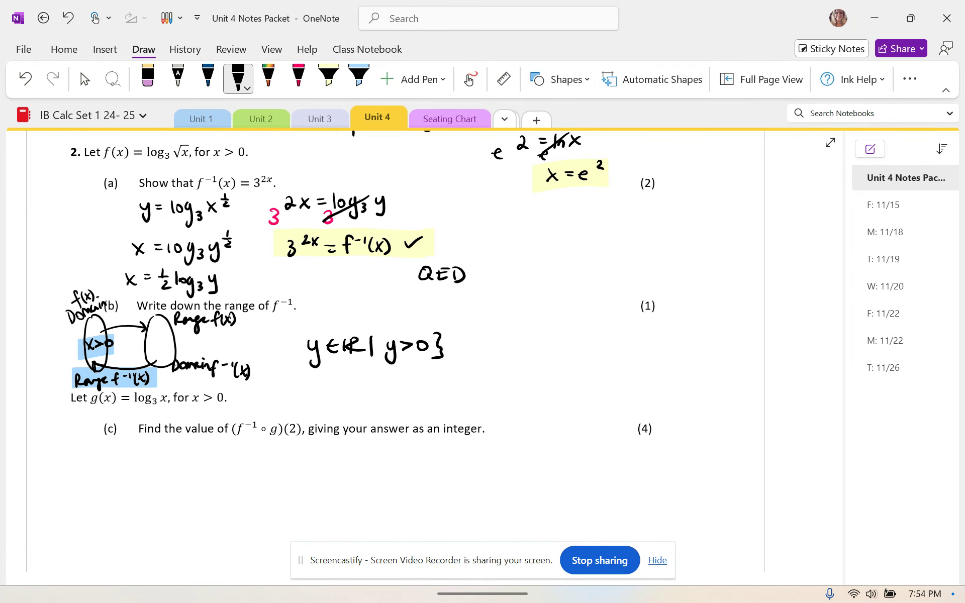
left_click_drag(303, 337, 307, 367)
Highlight {y∈ℝ | y>0} with the yellow highlighter.
left_click(328, 78)
left_click(329, 78)
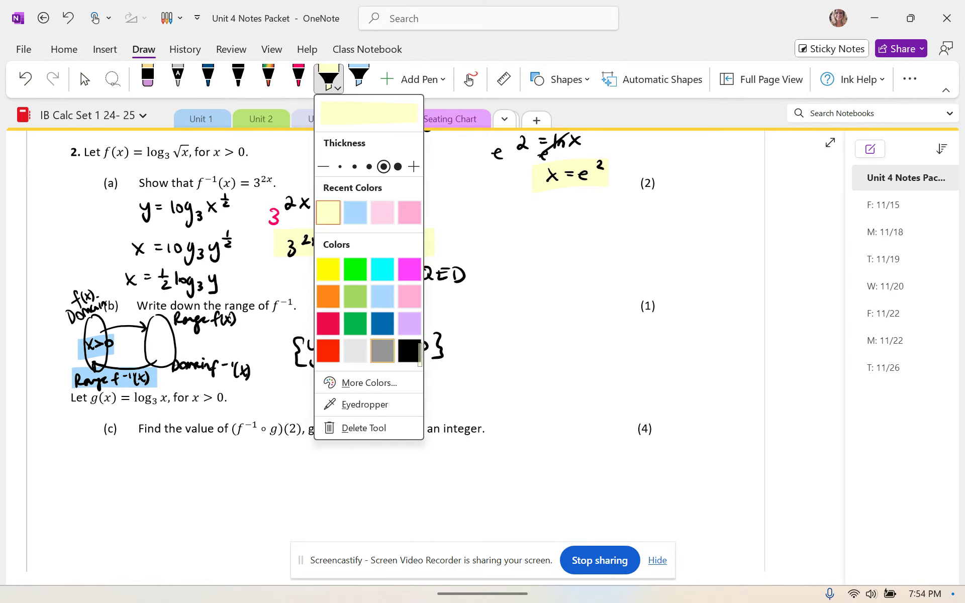
left_click_drag(289, 351, 460, 348)
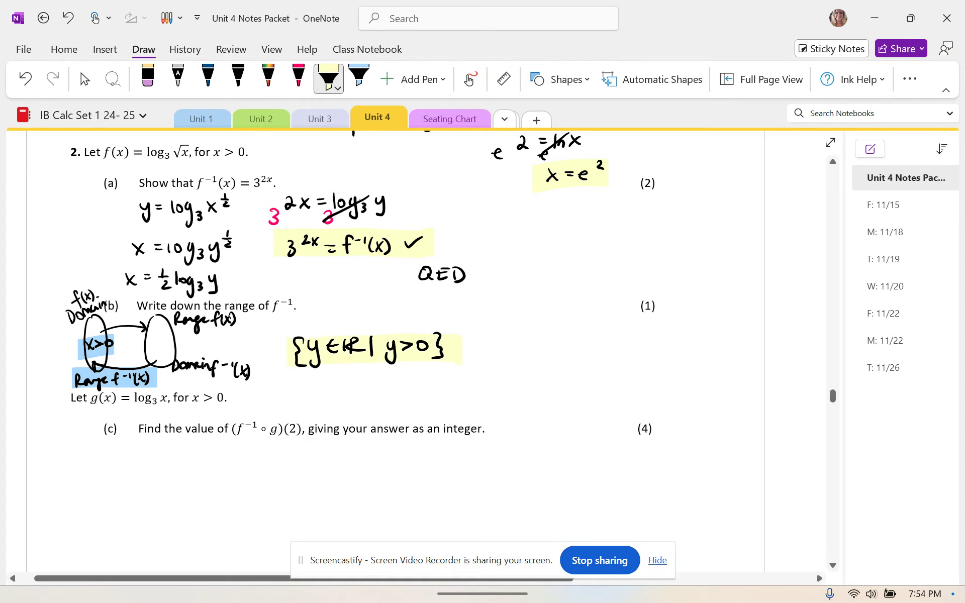
Write g(x) = log₃x in black beside part (c).
key("Escape")
scroll(395, 352, "down", 3)
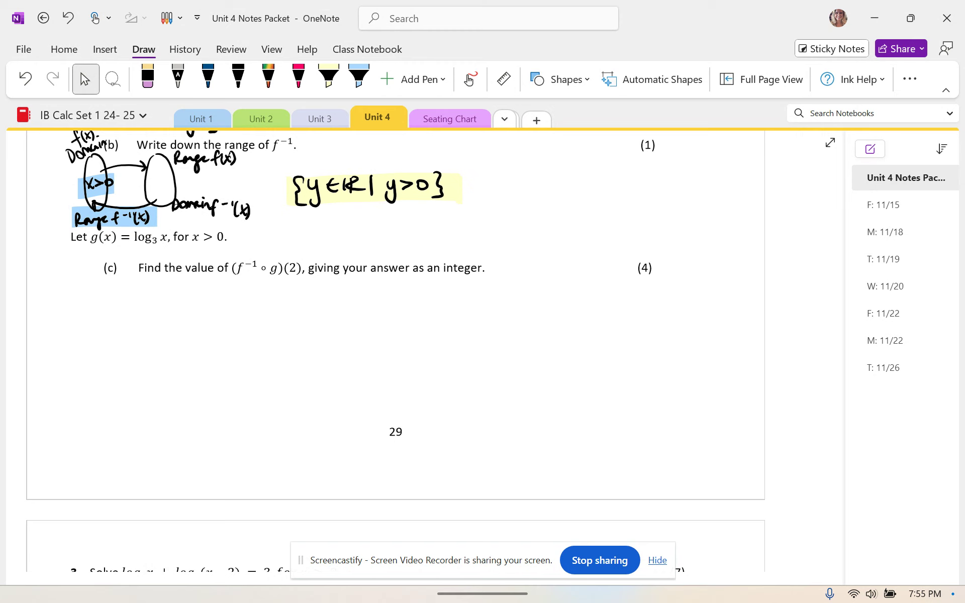
scroll(396, 352, "up", 2)
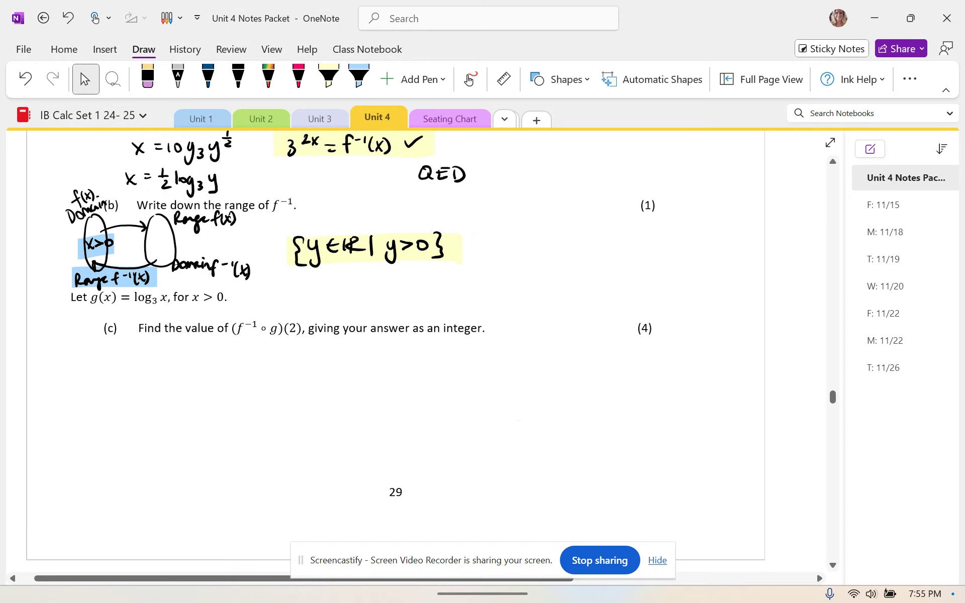
left_click(238, 78)
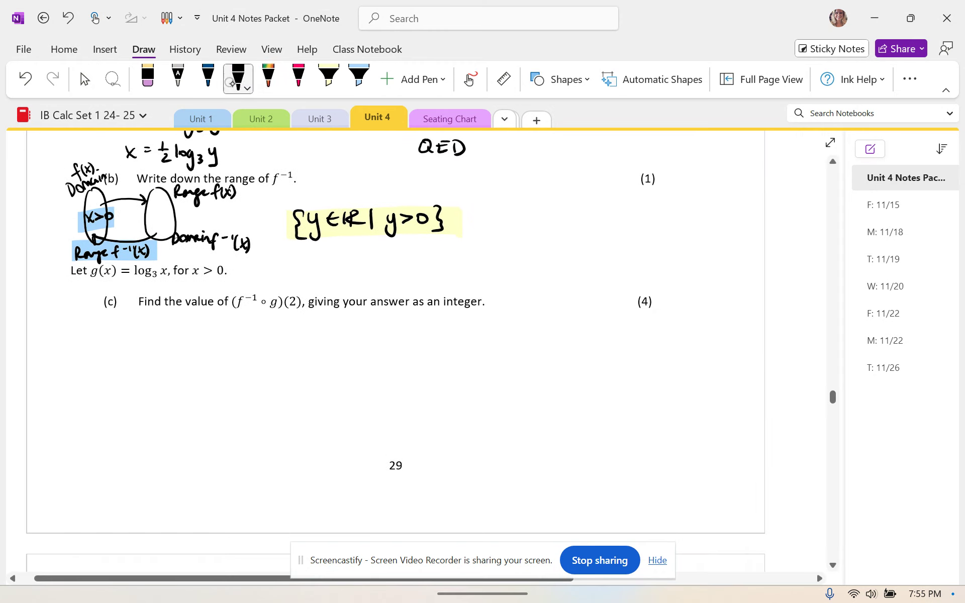
mouse_move(473, 328)
left_mouse_down()
mouse_move(468, 348)
mouse_move(482, 341)
left_mouse_up()
mouse_move(485, 330)
left_mouse_down()
mouse_move(497, 342)
mouse_move(511, 330)
left_mouse_up()
left_click_drag(507, 336, 511, 335)
mouse_move(514, 328)
left_mouse_down()
mouse_move(515, 341)
mouse_move(526, 333)
mouse_move(533, 347)
mouse_move(561, 340)
left_mouse_up()
left_click_drag(561, 327, 549, 341)
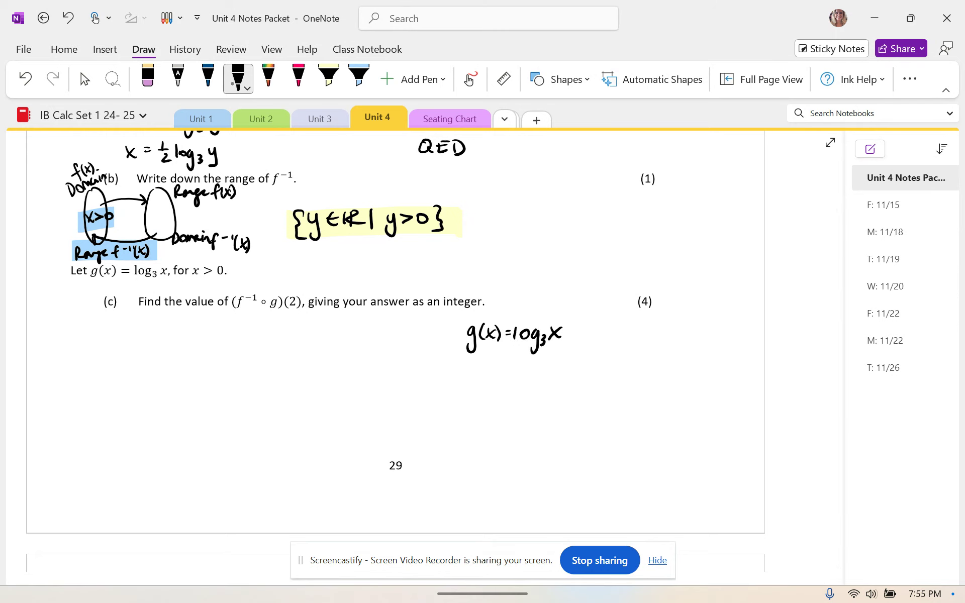
Write f⁻¹(g(2)) below part (c).
left_click_drag(107, 358, 111, 336)
left_click_drag(100, 347, 113, 346)
mouse_move(117, 343)
left_mouse_down()
mouse_move(150, 366)
mouse_move(160, 355)
left_mouse_up()
left_click_drag(166, 344, 188, 360)
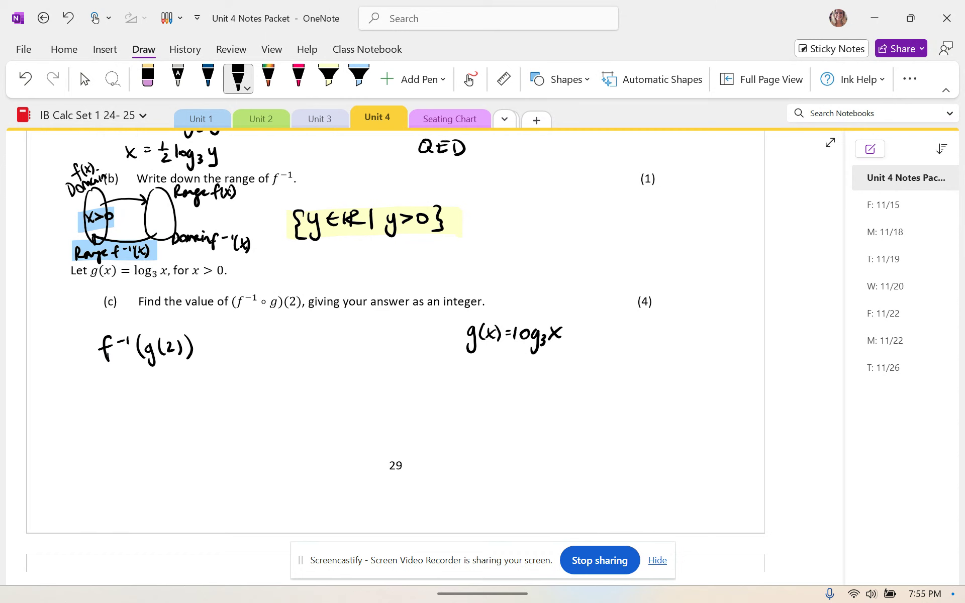
Write g(2) = log₃2 under g(x) and underline log₃2 in pink.
left_click_drag(470, 365, 464, 385)
mouse_move(485, 358)
left_mouse_down()
mouse_move(482, 375)
mouse_move(496, 380)
left_mouse_up()
left_click_drag(506, 364, 523, 375)
mouse_move(526, 366)
left_mouse_down()
mouse_move(535, 385)
mouse_move(552, 375)
mouse_move(546, 381)
left_mouse_up()
left_click_drag(558, 362, 572, 371)
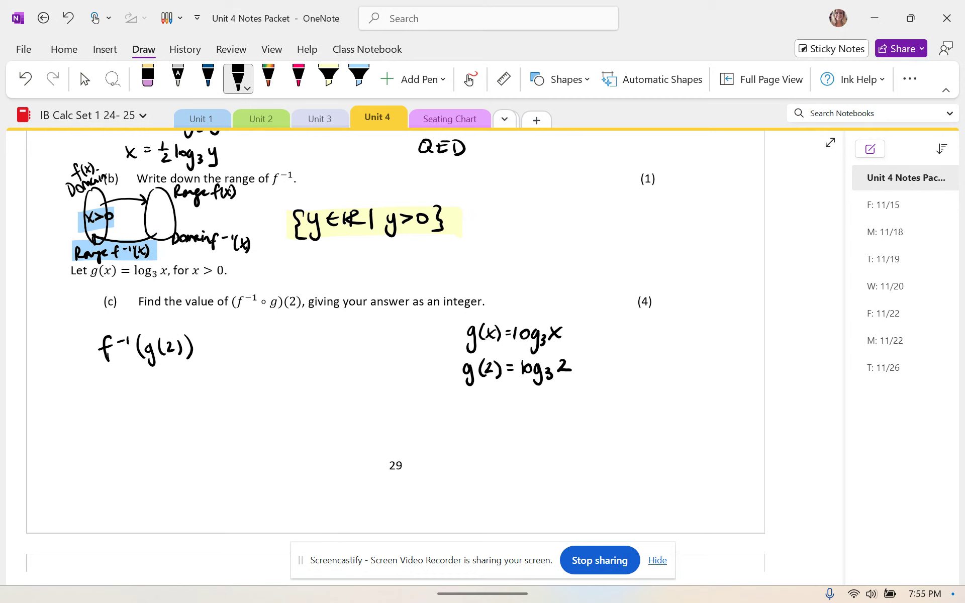
left_click(299, 78)
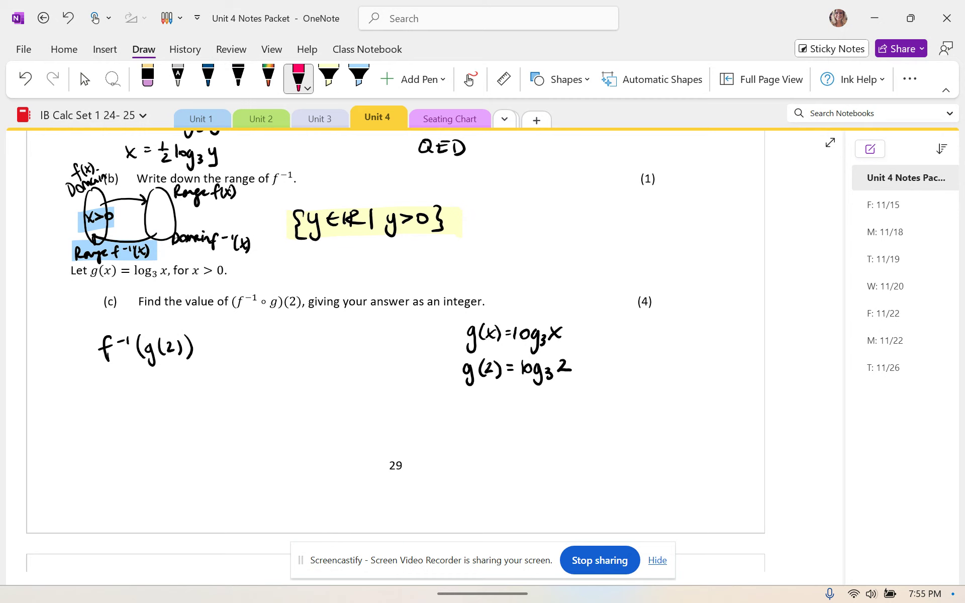
left_click_drag(519, 382, 568, 381)
On a new line, write f⁻¹(g(2)) = 3^(2 log₃2) in black.
left_click(238, 78)
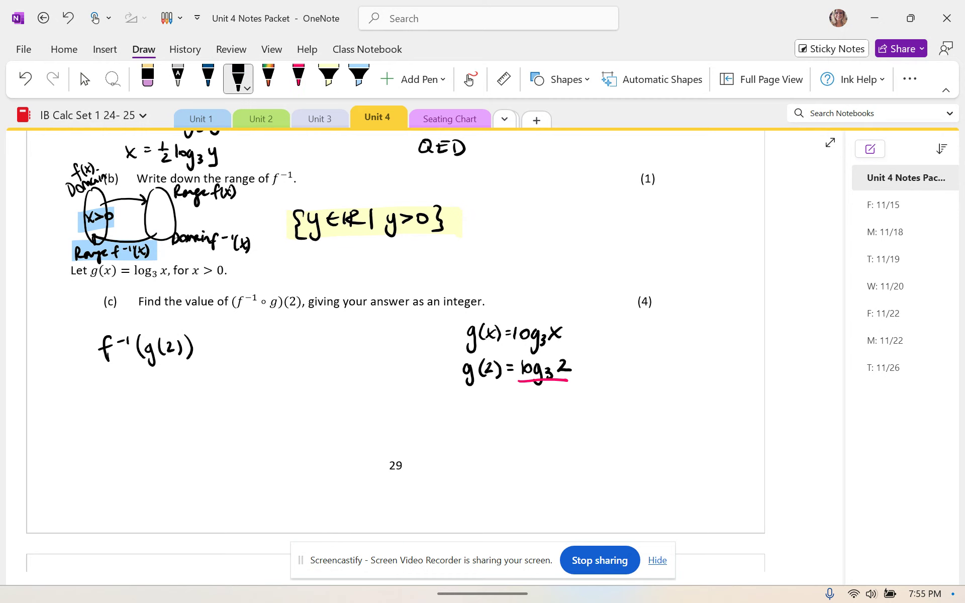
left_click_drag(84, 402, 77, 423)
left_click_drag(70, 412, 81, 410)
left_click_drag(89, 405, 111, 418)
left_click(85, 79)
scroll(402, 352, "up", 3)
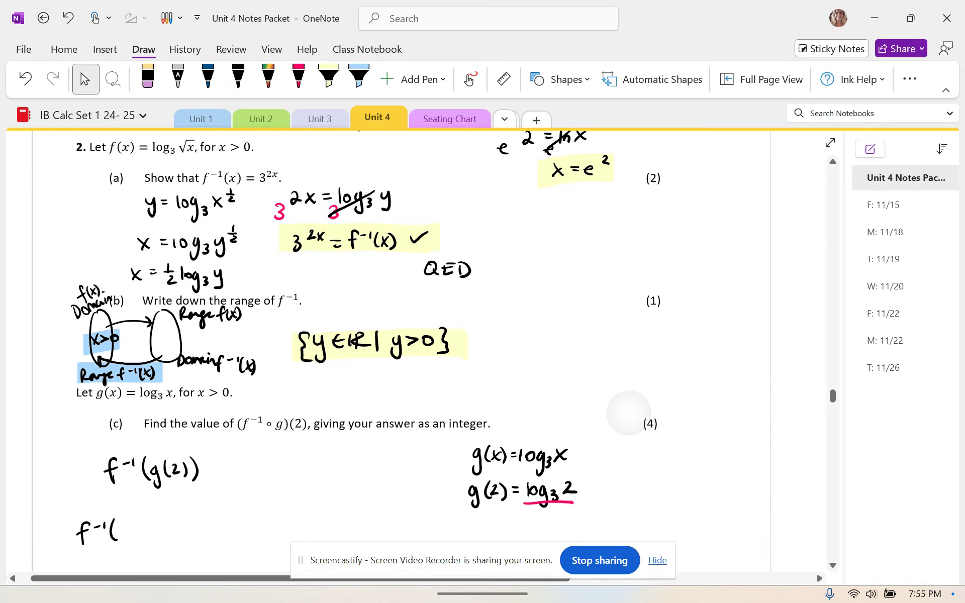
scroll(402, 352, "down", 3)
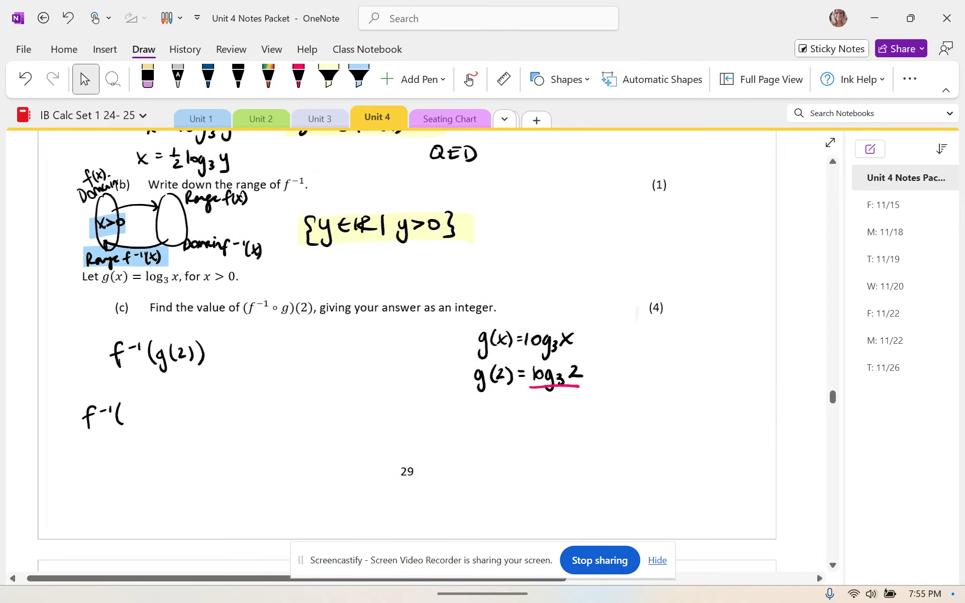
left_click(239, 79)
mouse_move(137, 411)
left_mouse_down()
mouse_move(132, 437)
mouse_move(161, 422)
left_mouse_up()
mouse_move(168, 404)
left_mouse_down()
mouse_move(171, 425)
mouse_move(218, 413)
mouse_move(211, 425)
mouse_move(237, 403)
mouse_move(250, 407)
left_mouse_up()
left_click(250, 387)
mouse_move(263, 396)
left_mouse_down()
mouse_move(266, 419)
mouse_move(308, 400)
left_mouse_up()
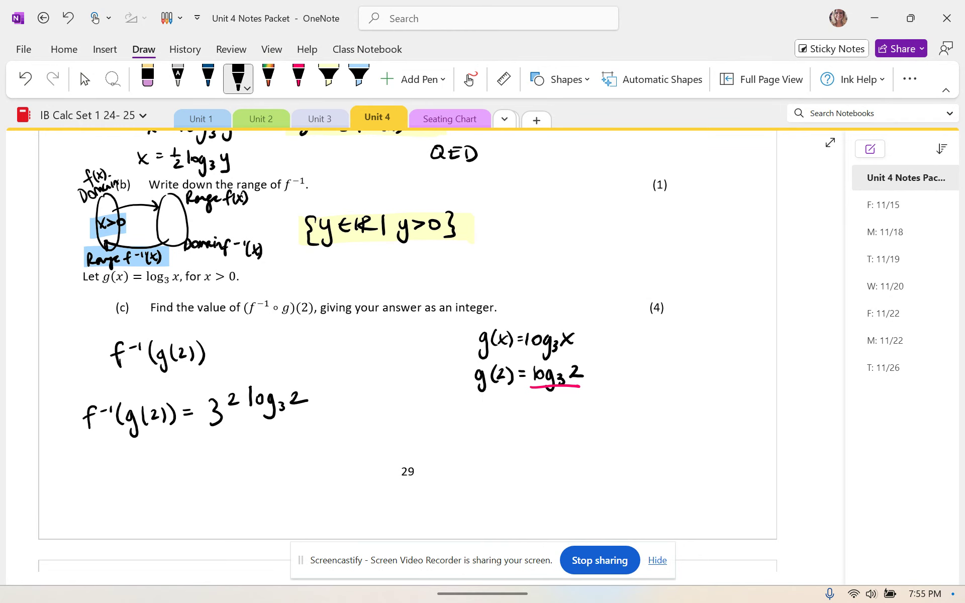
Draw a pink arrow moving the exponent 2 onto the final 2.
left_click(85, 79)
scroll(407, 352, "down", 3)
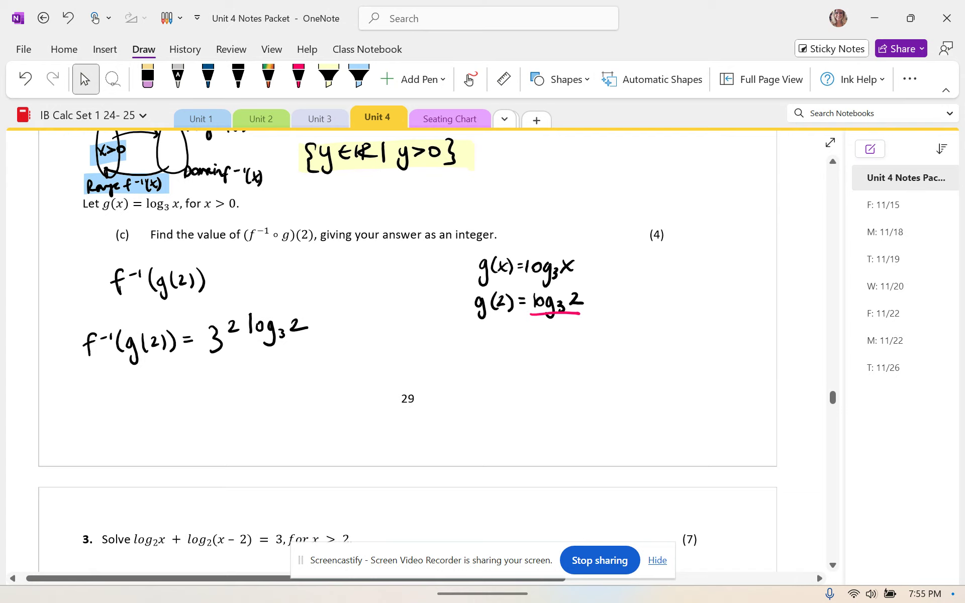
left_click(238, 78)
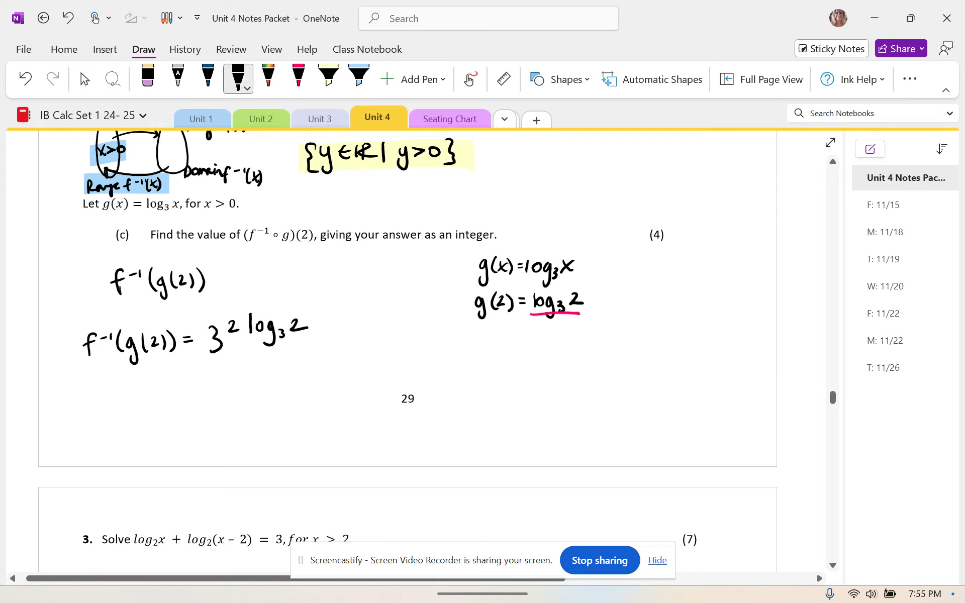
left_click(299, 78)
left_click_drag(250, 314, 304, 317)
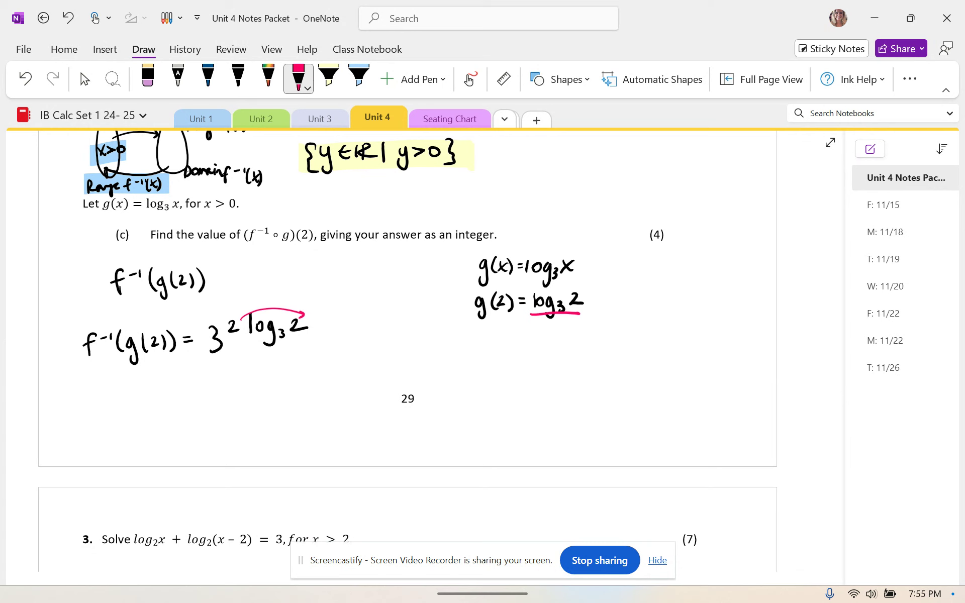
In black, write the next line f⁻¹(g(2)) = 3^(log₃2²).
left_click(238, 78)
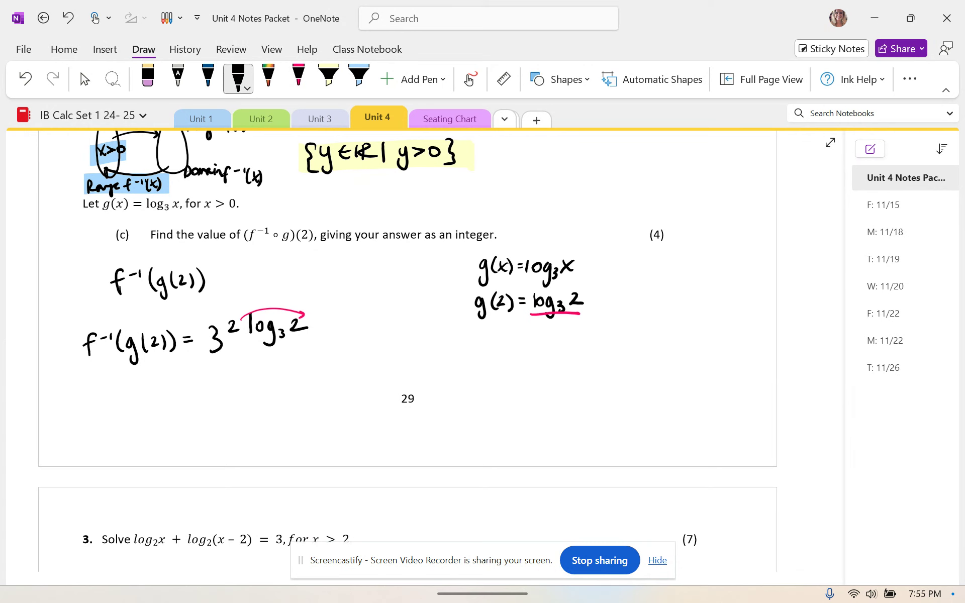
left_click_drag(145, 395, 137, 417)
left_click_drag(131, 409, 155, 397)
left_click_drag(156, 395, 170, 422)
left_click_drag(184, 402, 182, 426)
mouse_move(194, 394)
left_mouse_down()
mouse_move(192, 411)
mouse_move(218, 419)
mouse_move(273, 399)
left_mouse_up()
mouse_move(283, 388)
left_mouse_down()
mouse_move(289, 411)
mouse_move(319, 394)
left_mouse_up()
left_click_drag(320, 381, 328, 384)
Write the bottom line f⁻¹(g(2)) = 3^(log₃4).
mouse_move(152, 436)
left_mouse_down()
mouse_move(143, 460)
mouse_move(152, 446)
left_mouse_up()
left_click_drag(156, 443, 168, 444)
mouse_move(179, 436)
left_mouse_down()
mouse_move(174, 461)
mouse_move(195, 457)
left_mouse_up()
left_click_drag(201, 443, 213, 459)
left_click_drag(220, 432, 224, 462)
left_click_drag(240, 443, 249, 448)
mouse_move(262, 437)
left_mouse_down()
mouse_move(261, 456)
mouse_move(291, 437)
mouse_move(298, 451)
left_mouse_up()
left_click(309, 438)
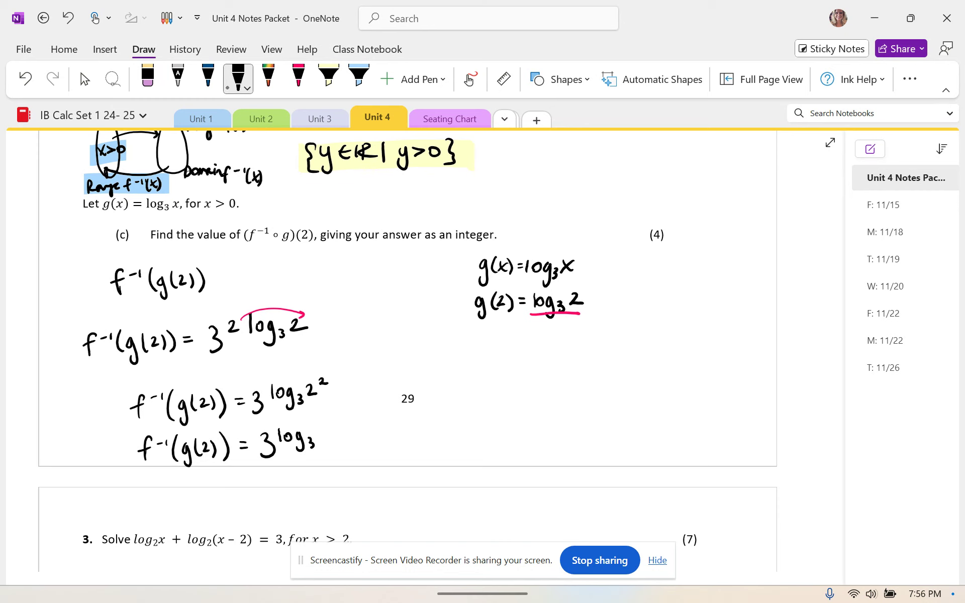
left_click_drag(314, 423, 325, 437)
Cross out the 3 and log₃ in pink and start the pink final answer.
left_click(298, 78)
left_click_drag(262, 455, 316, 436)
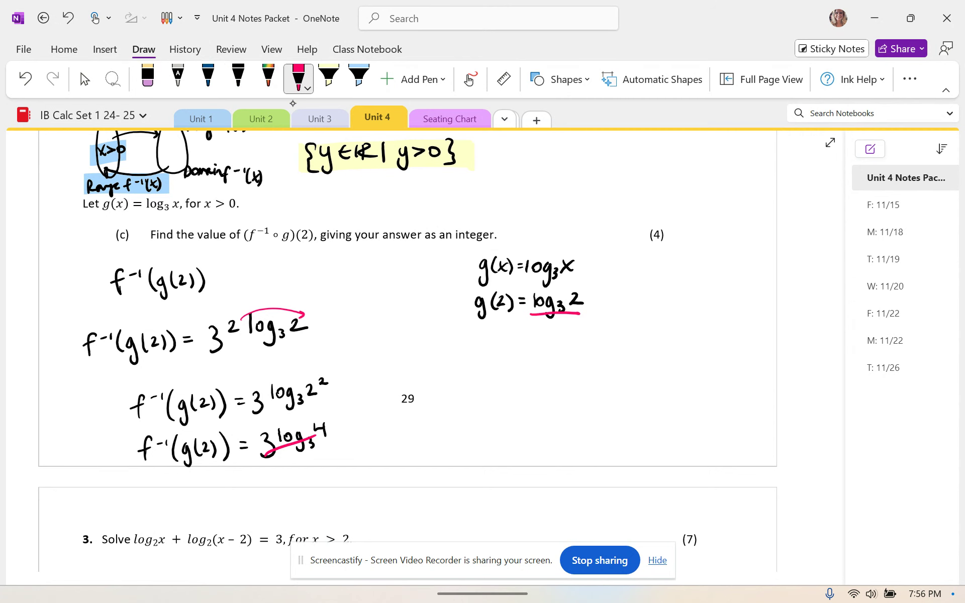
mouse_move(454, 389)
left_mouse_down()
mouse_move(449, 414)
mouse_move(454, 395)
left_mouse_up()
left_click_drag(459, 390, 463, 390)
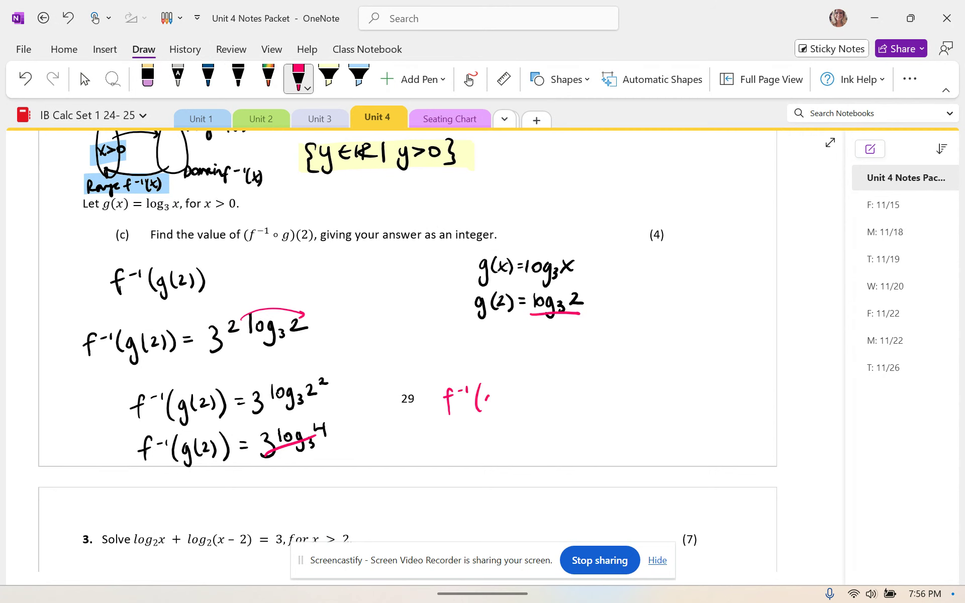